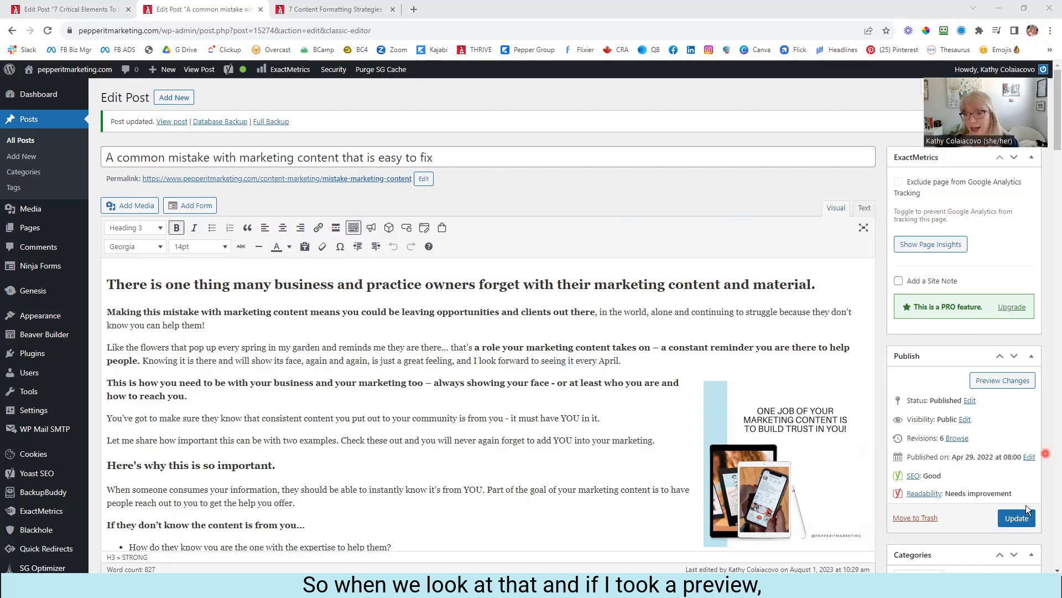
- Open Preview Changes to view the updated post in a new tab
click(1012, 381)
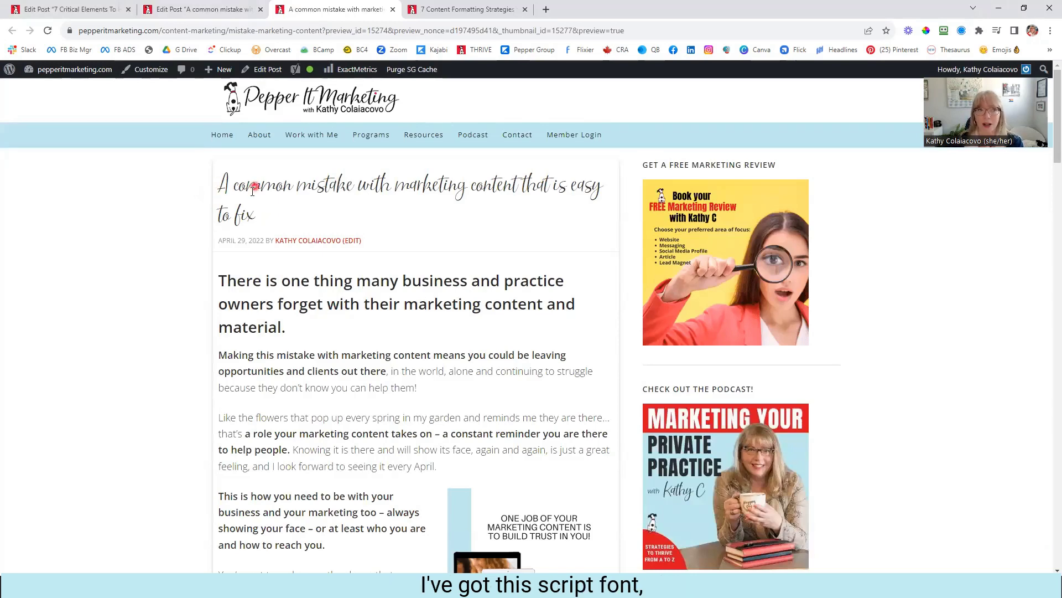
- Back in the editor, check the heading level of the opening line and the title's formatting
click(257, 10)
click(108, 282)
click(131, 228)
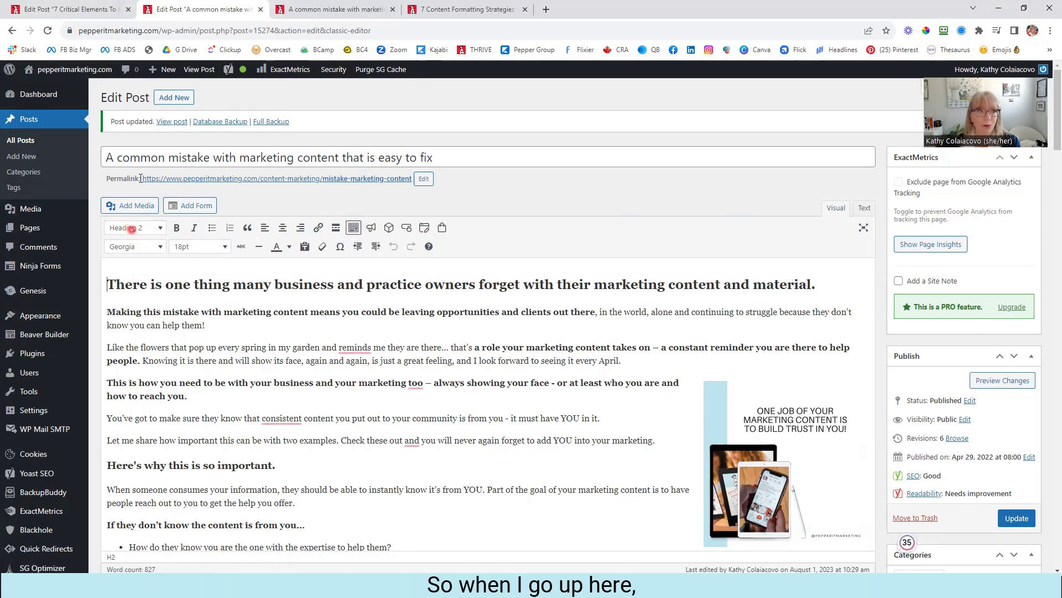
click(152, 157)
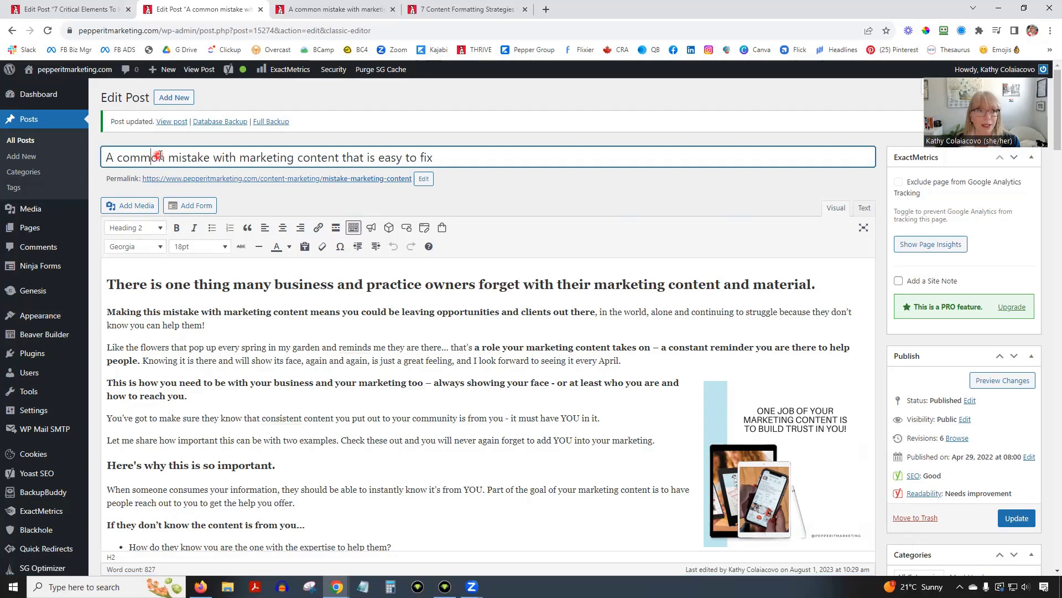
- Confirm the opening line is Heading 2, then compare it in the live preview
click(116, 313)
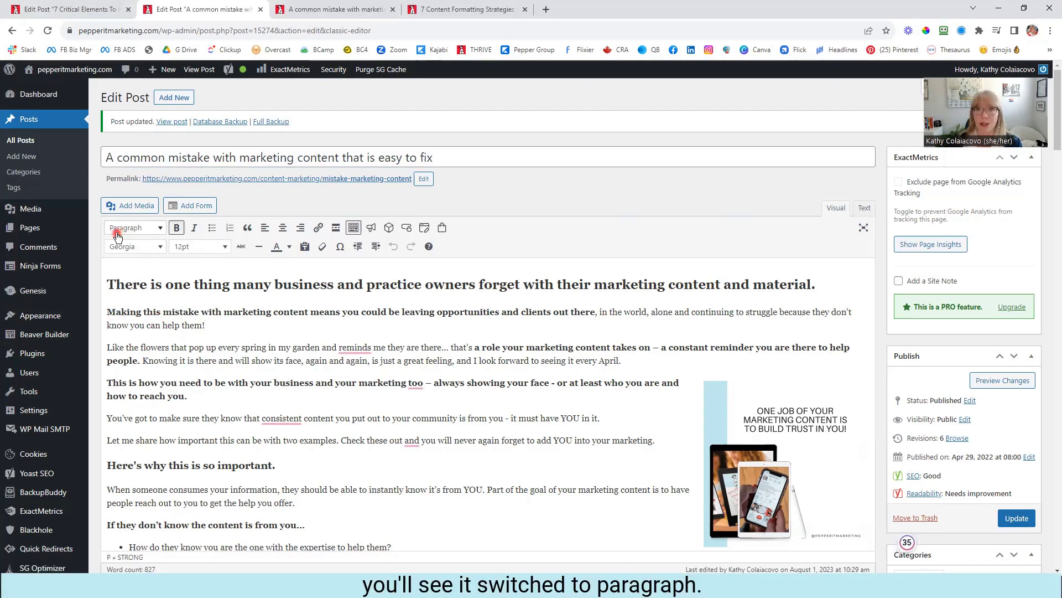
click(109, 286)
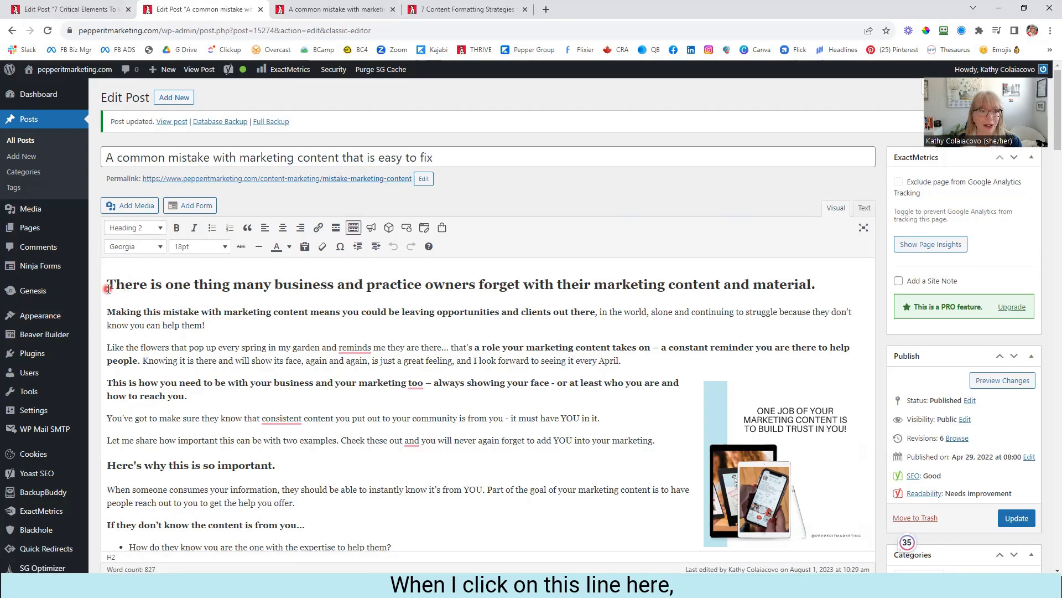
drag(835, 283, 109, 283)
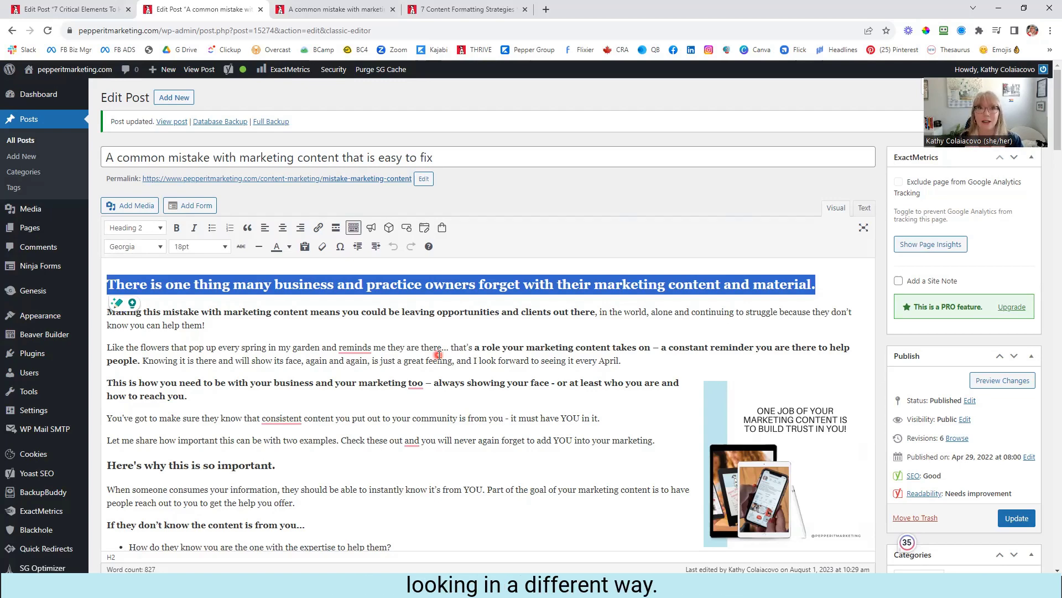
click(364, 10)
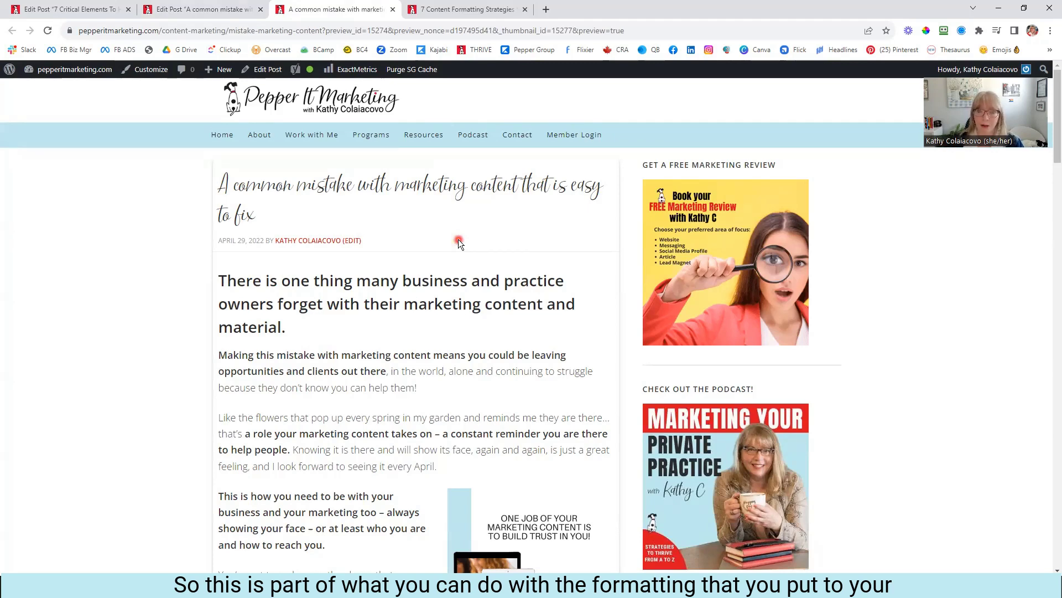
scroll(429, 460, down, 7)
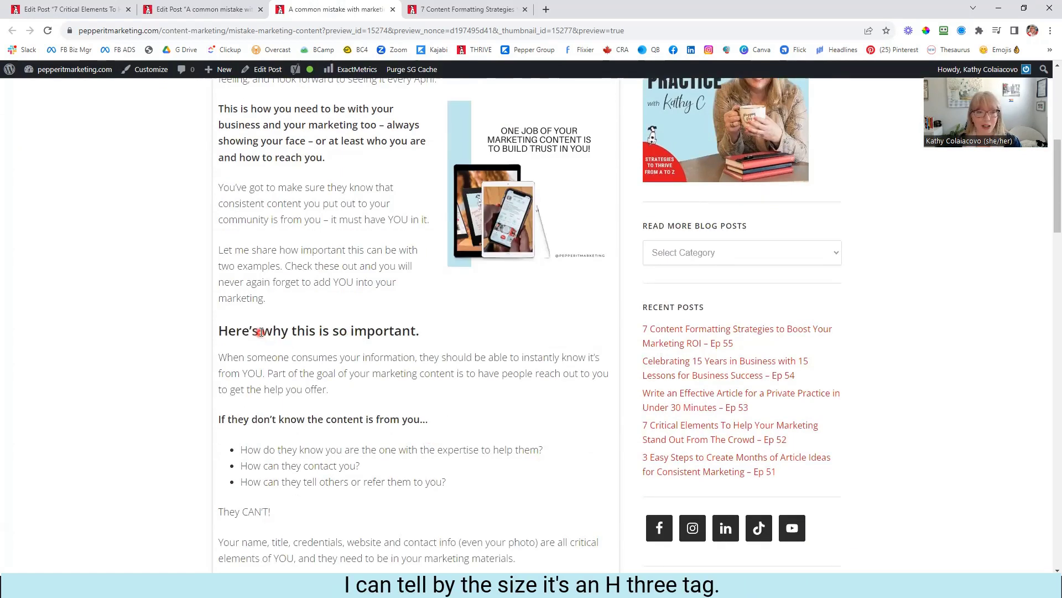
scroll(377, 425, down, 4)
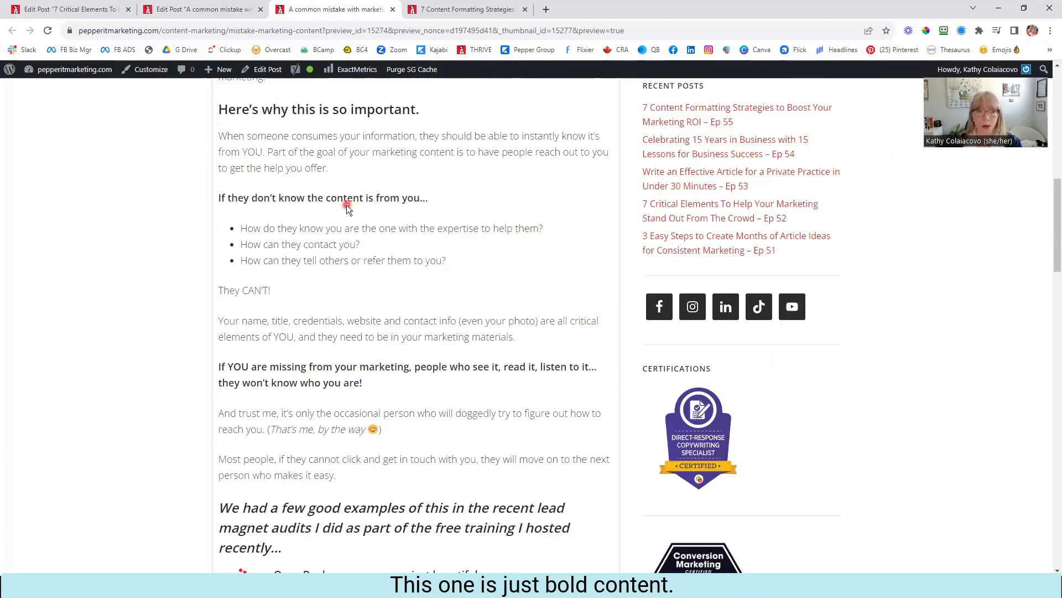
scroll(454, 422, down, 3)
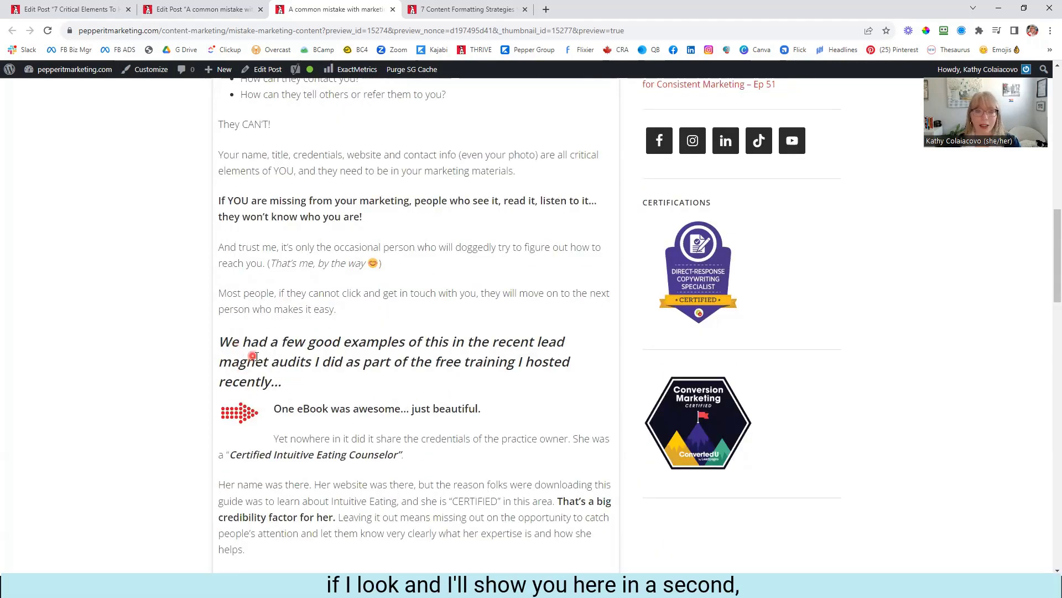
click(230, 8)
scroll(513, 385, down, 7)
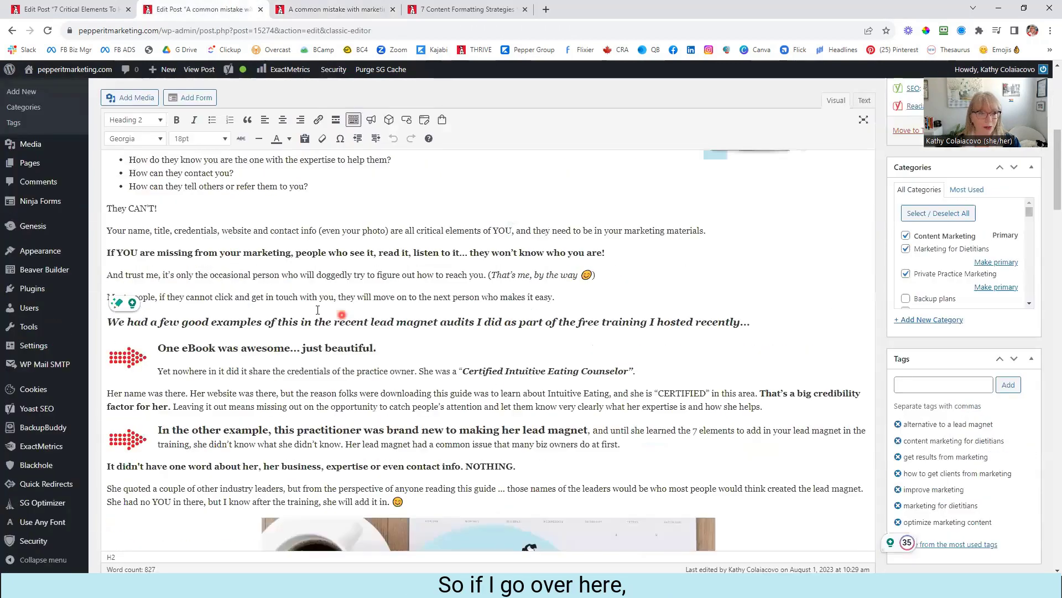
click(312, 325)
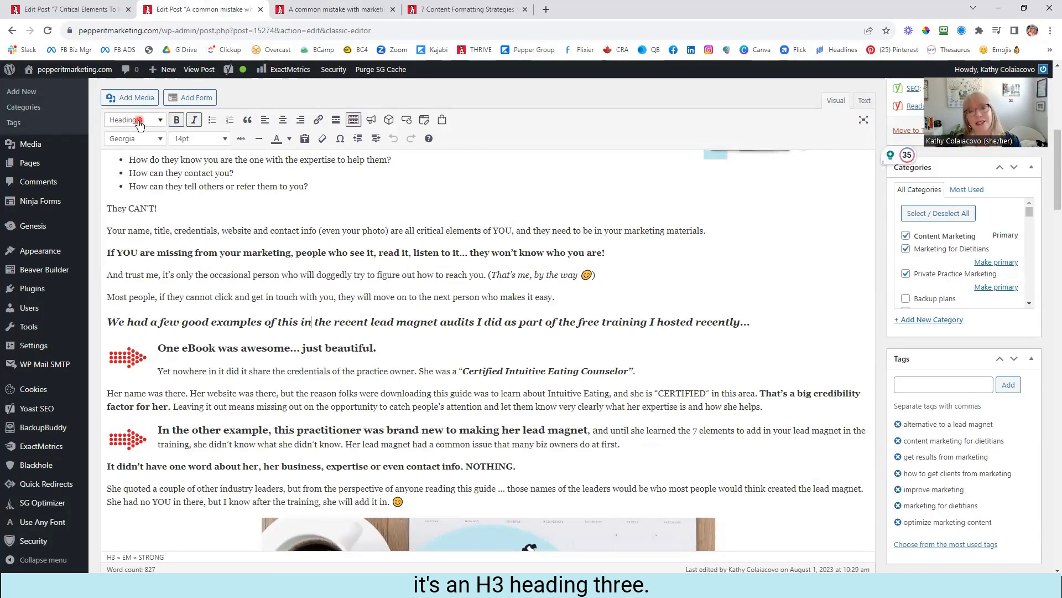
click(349, 9)
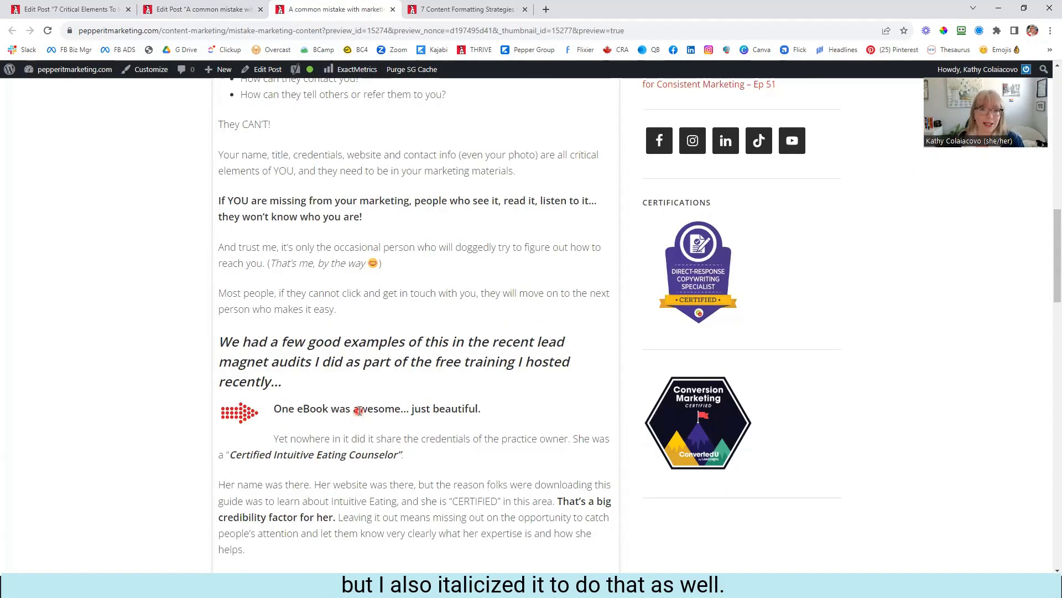
scroll(330, 290, down, 7)
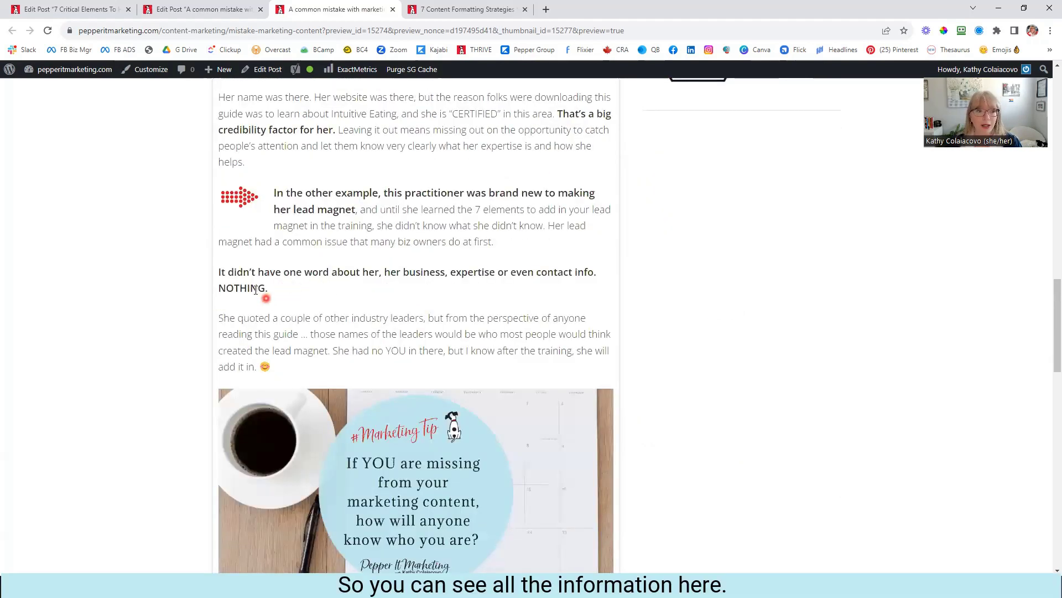
scroll(275, 313, up, 8)
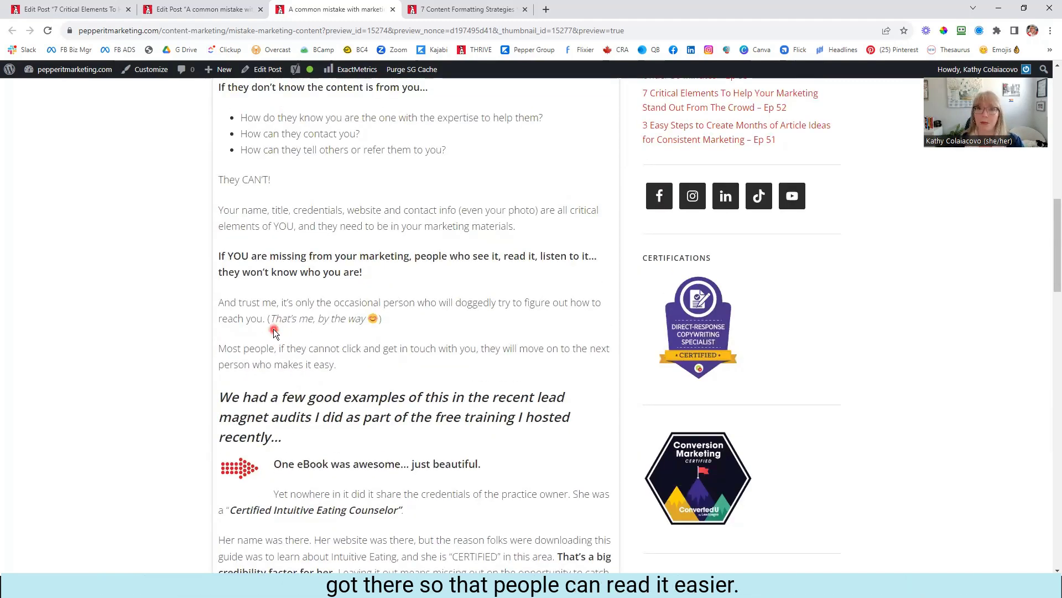
scroll(273, 317, up, 2)
scroll(274, 317, up, 7)
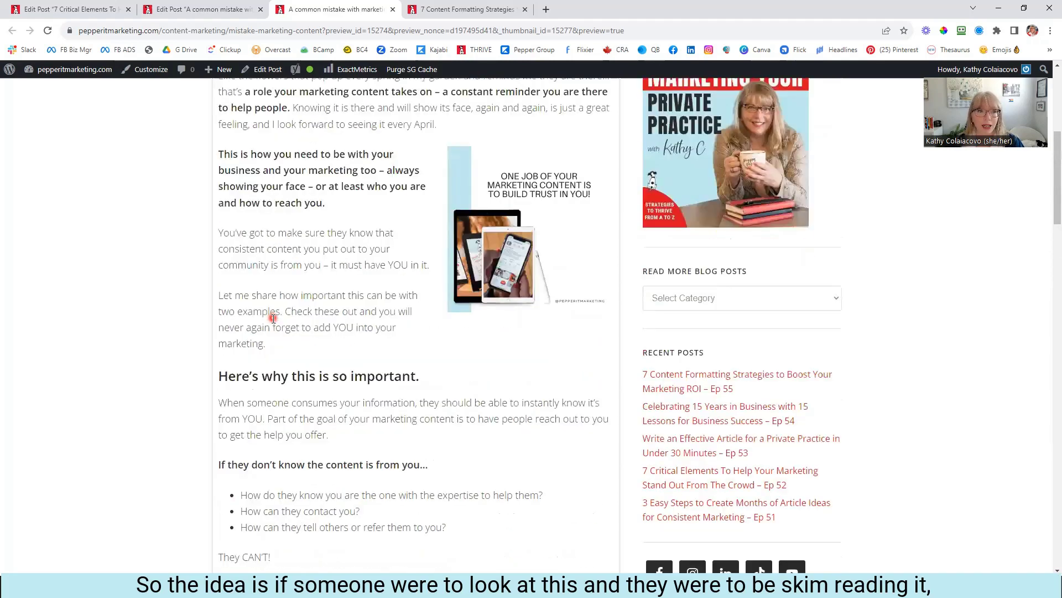
scroll(264, 226, up, 2)
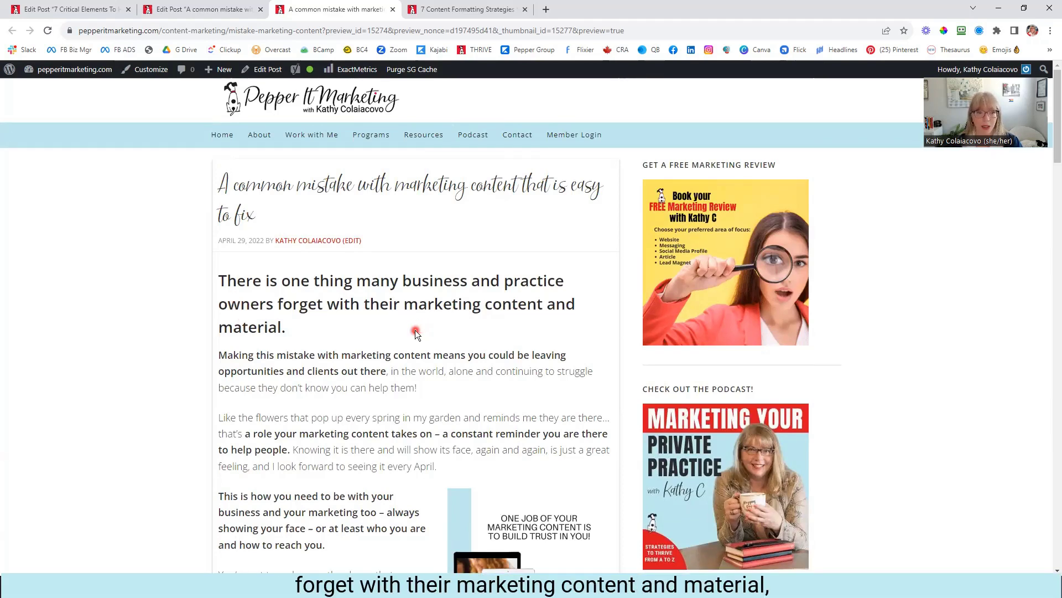
scroll(415, 330, down, 2)
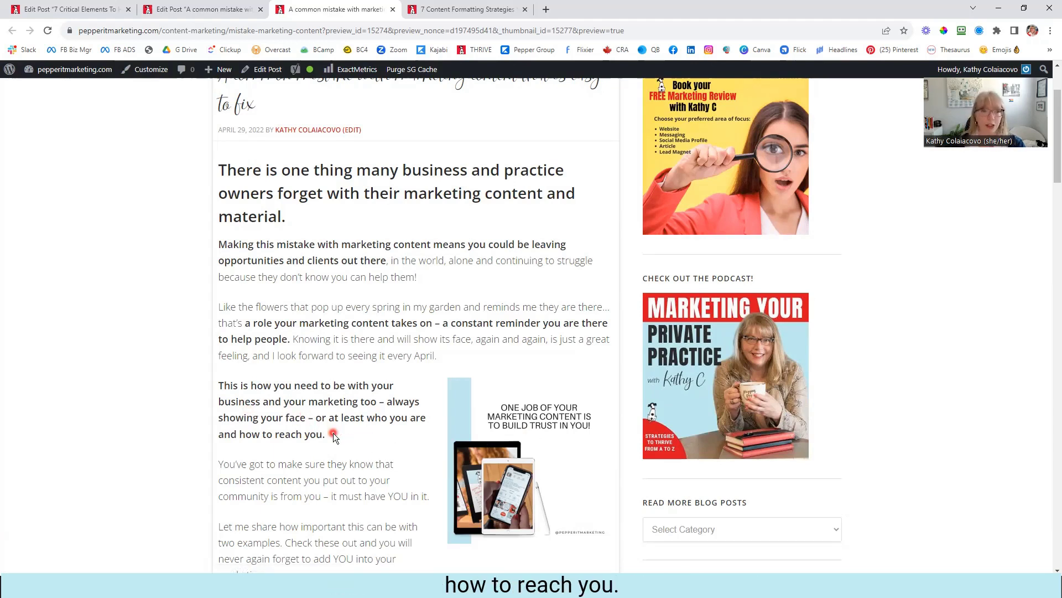
scroll(327, 431, down, 4)
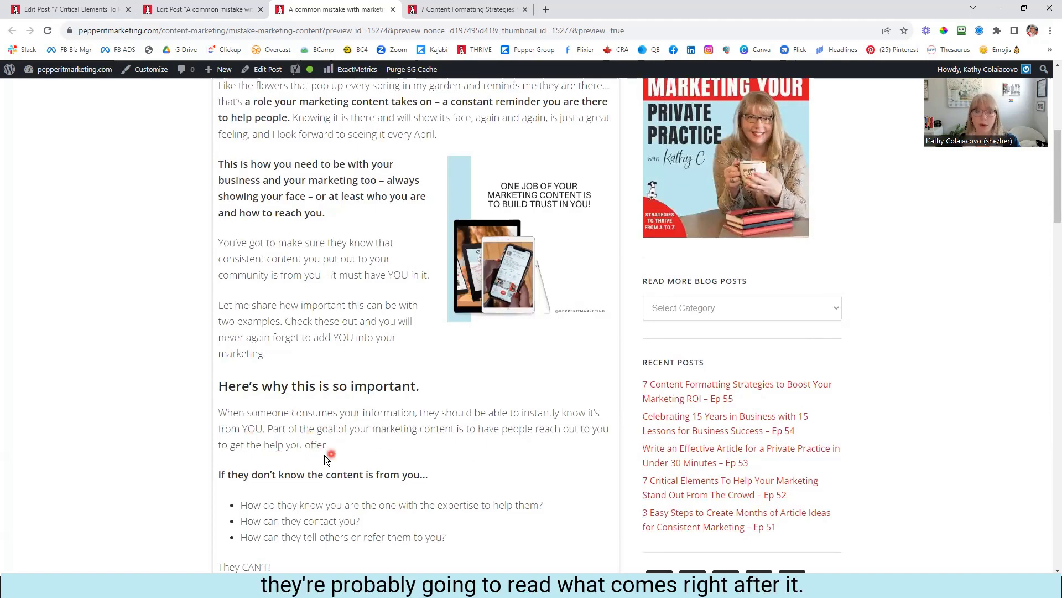
scroll(324, 455, down, 3)
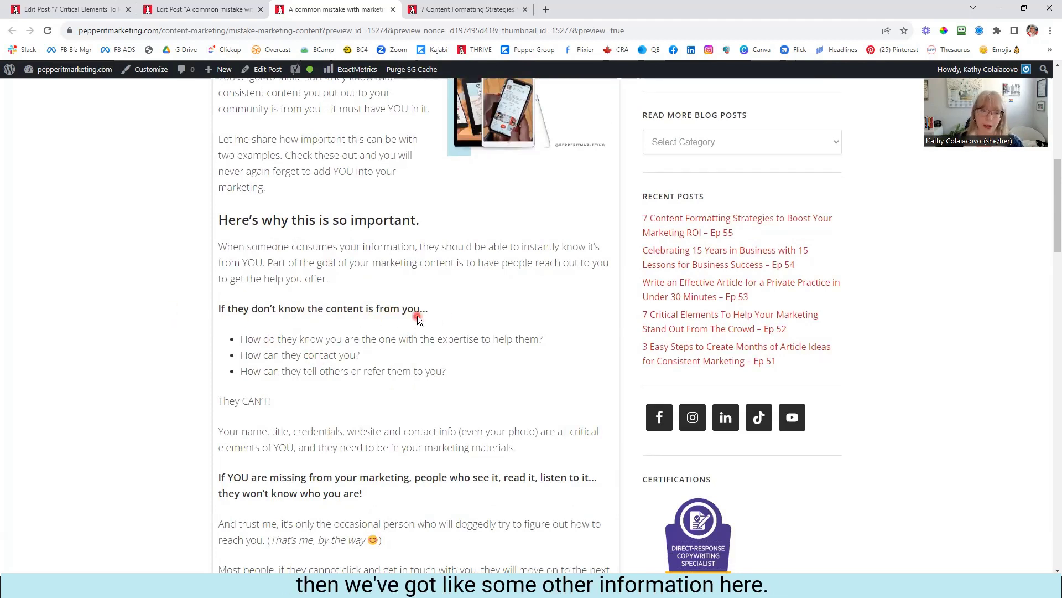
scroll(221, 313, down, 3)
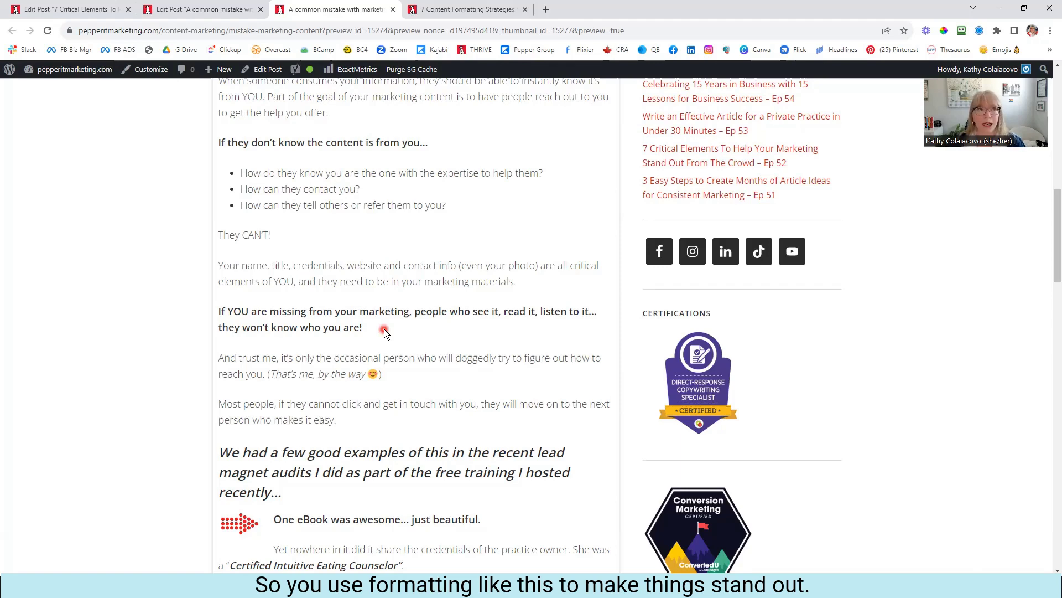
- In the Edit Post tab, change the opening line from Heading 2 to Paragraph
click(197, 11)
scroll(535, 413, up, 5)
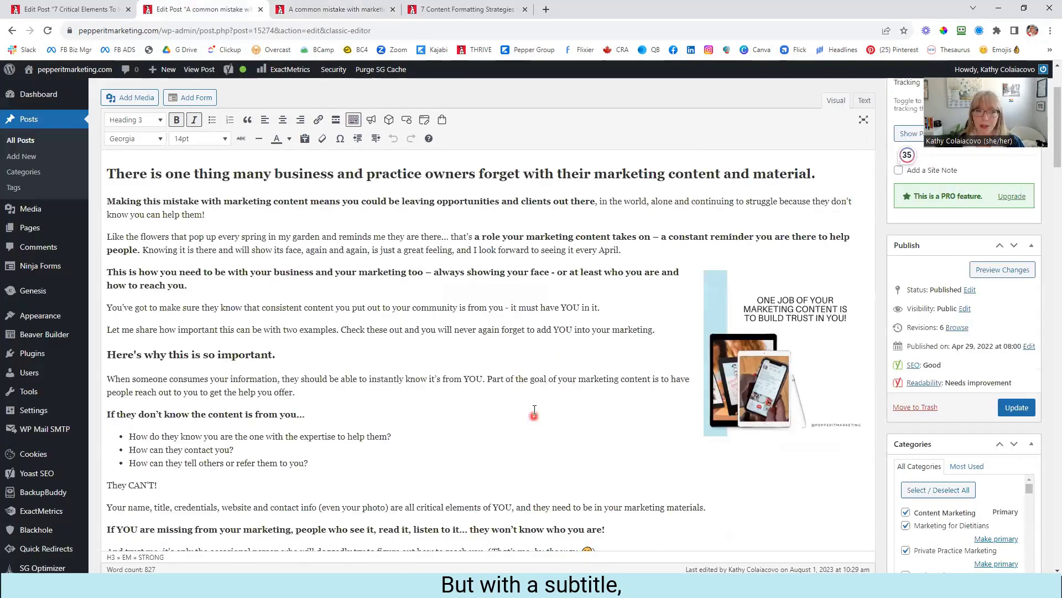
scroll(535, 412, up, 2)
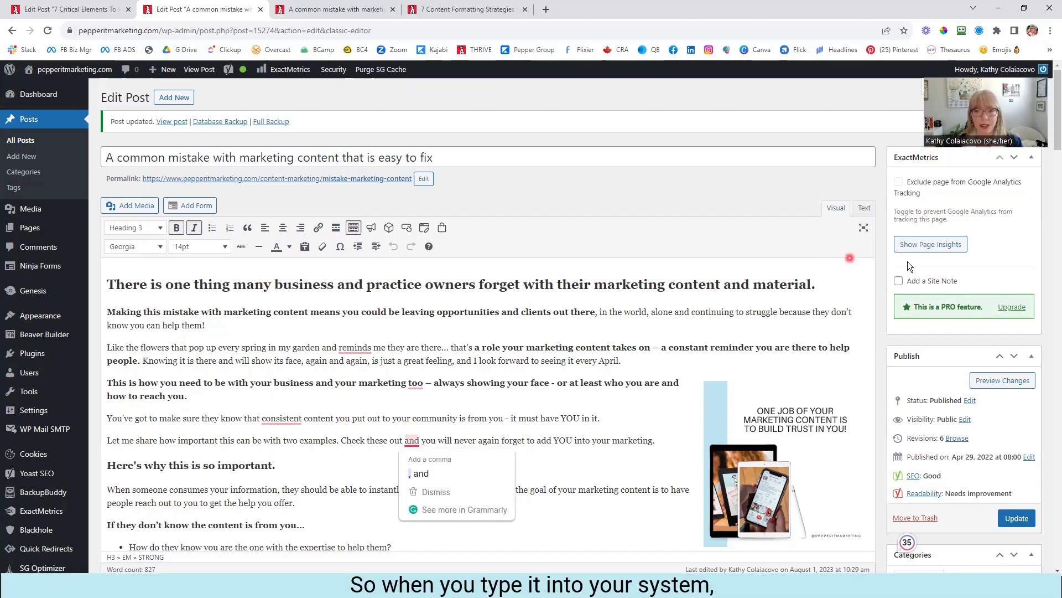
drag(815, 284, 107, 260)
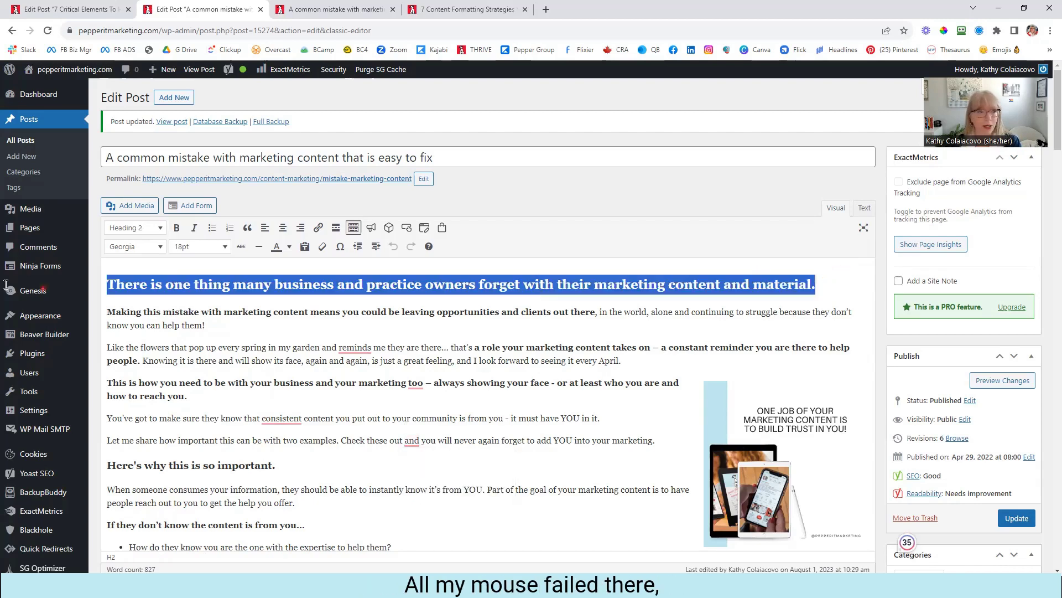
click(136, 229)
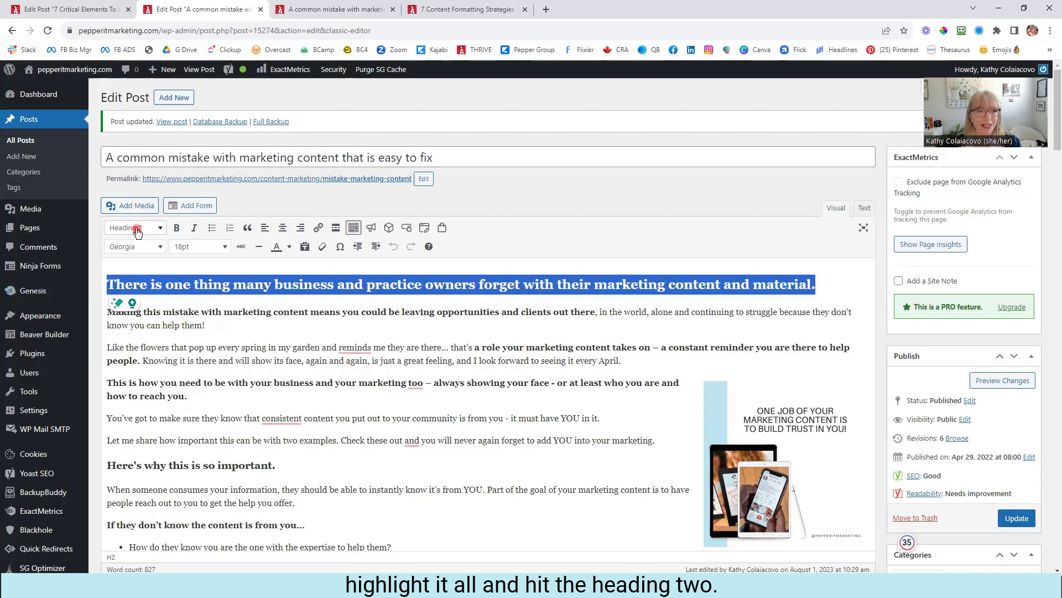
click(133, 246)
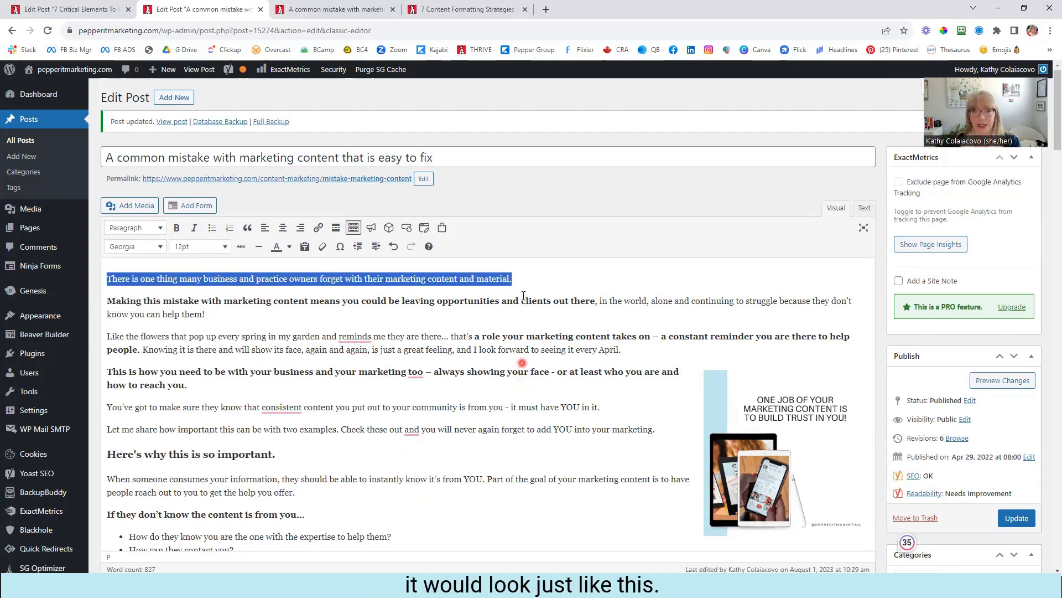
- Set the selected opening line back to Heading 2 from the format list
click(138, 235)
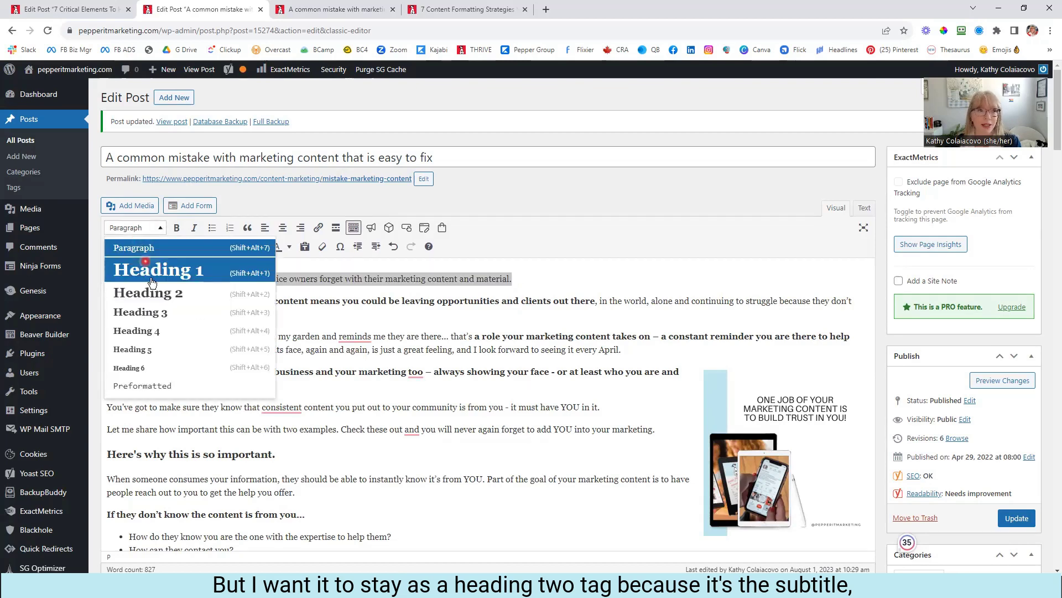
click(152, 294)
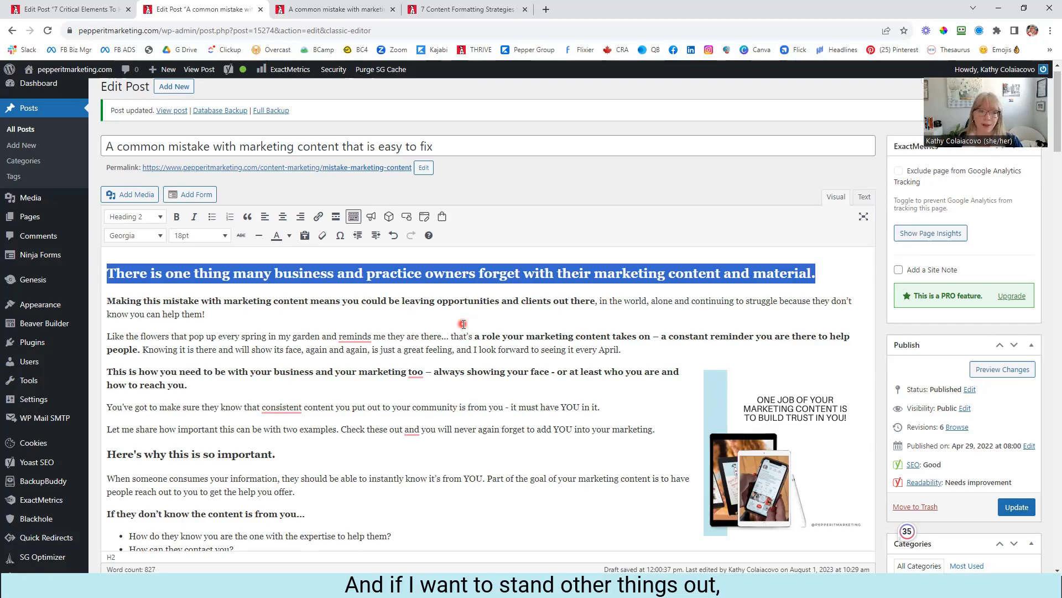
- Check the heading levels of the section title and the call-to-action line
click(254, 457)
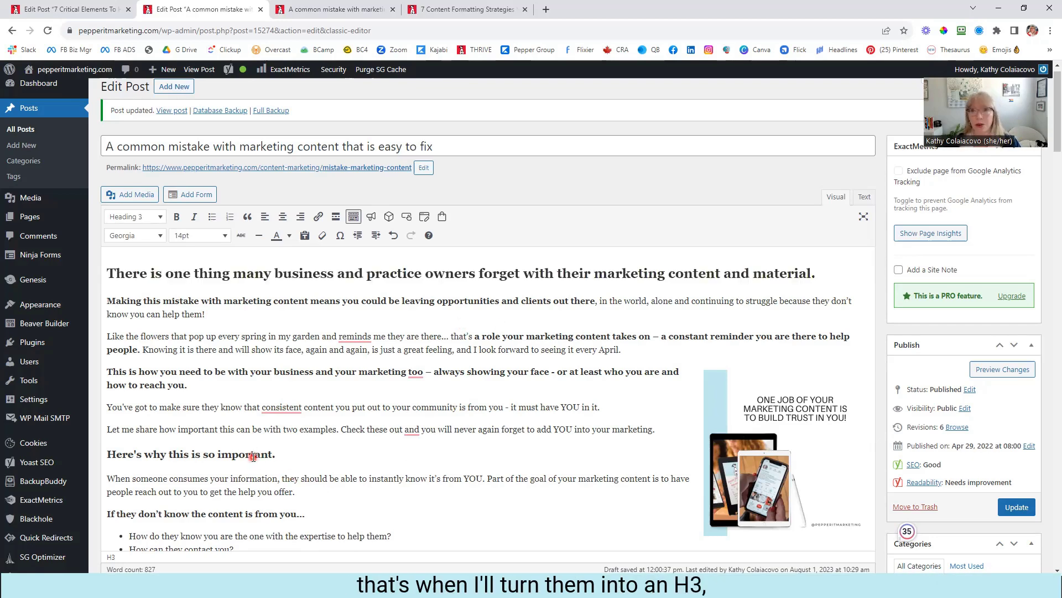
scroll(354, 459, down, 20)
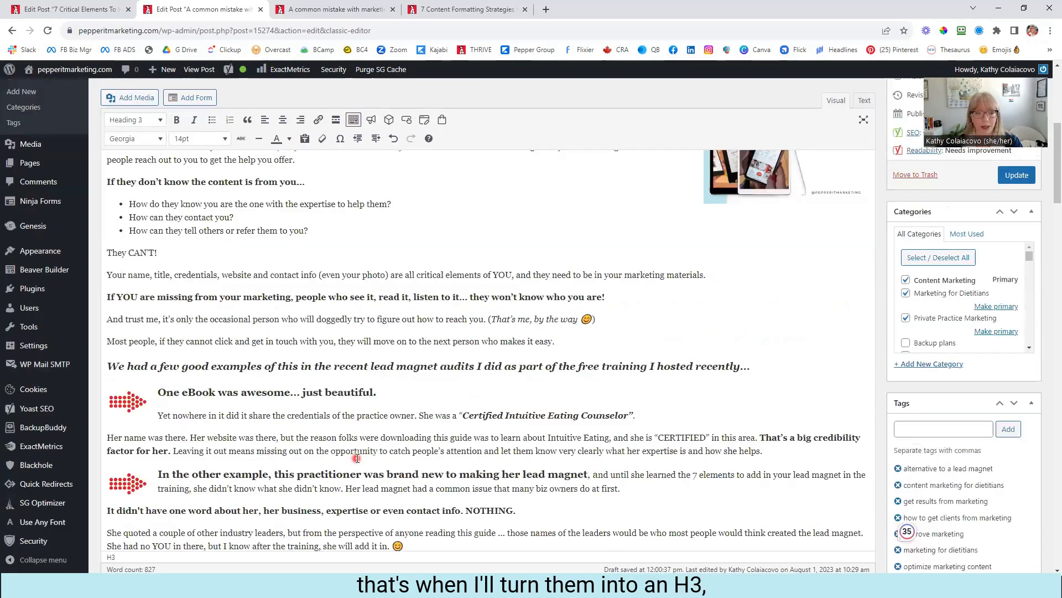
scroll(357, 458, down, 3)
click(334, 280)
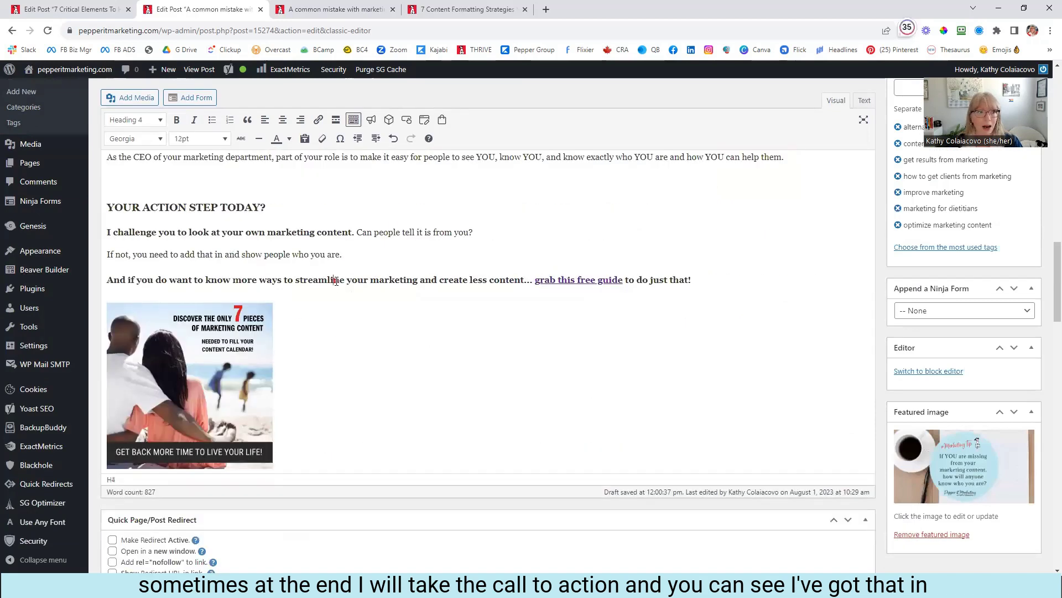
drag(712, 276, 91, 280)
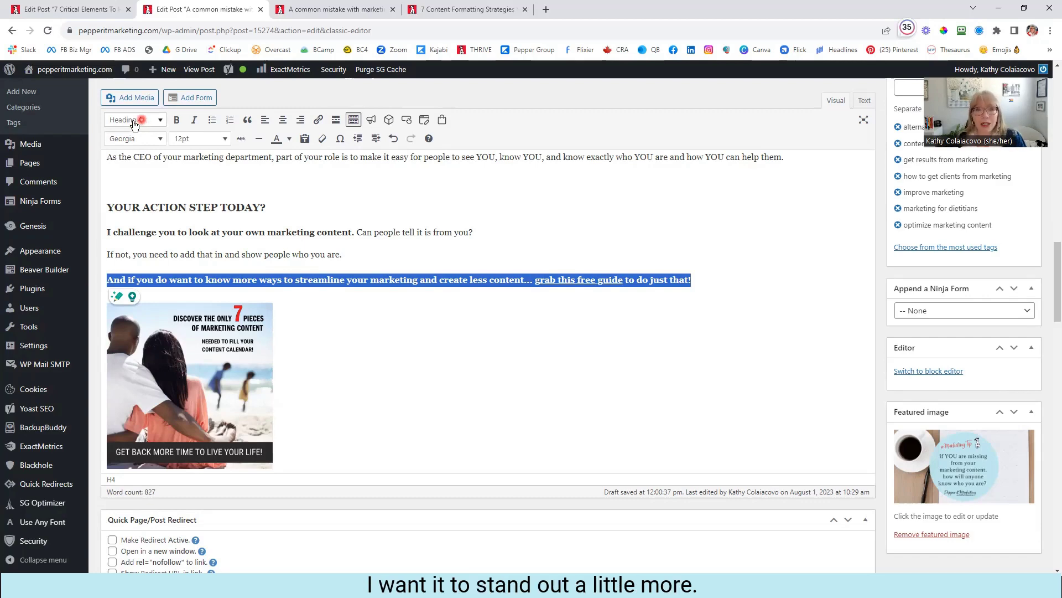
- Scroll through the live preview to the 'Making sure “YOU” are in your marketing…' heading
click(335, 10)
scroll(390, 210, down, 10)
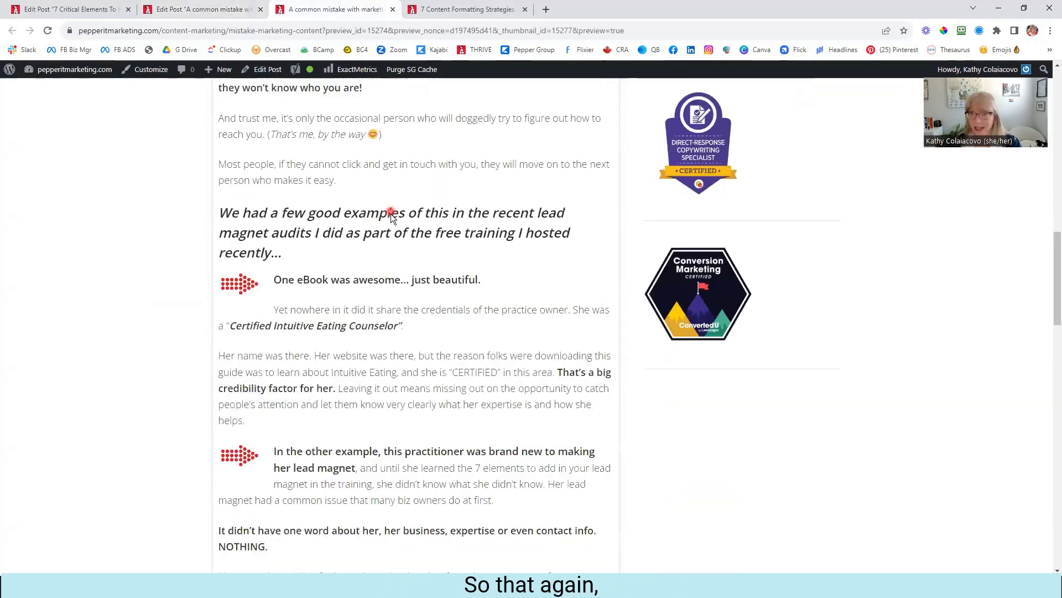
scroll(392, 228, down, 13)
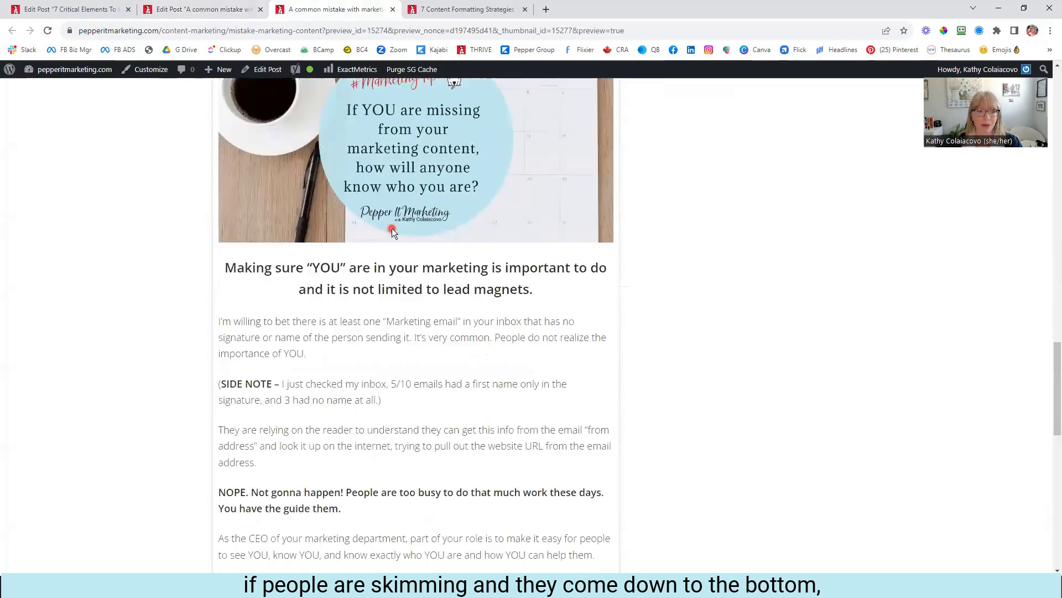